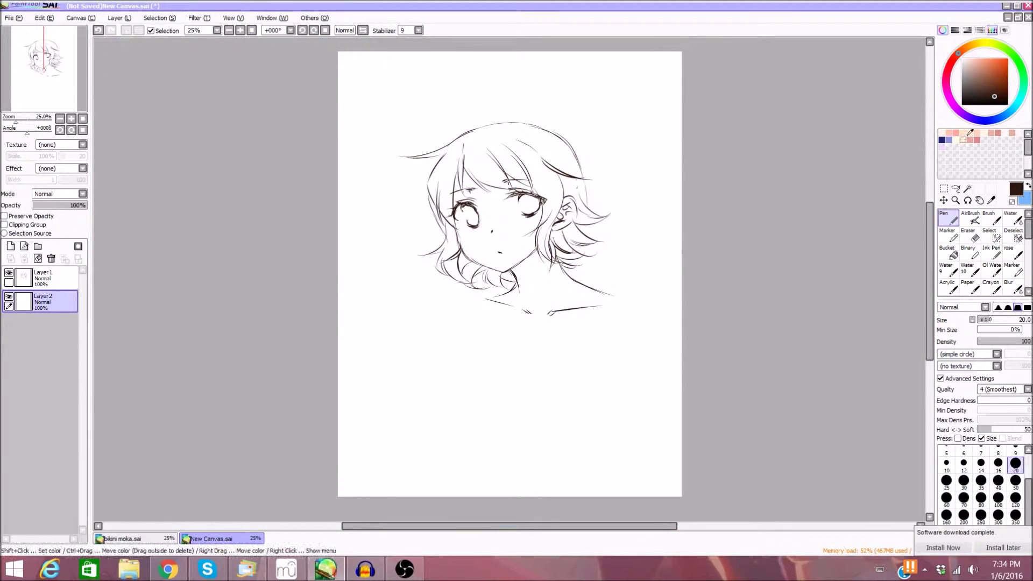
- Fill the face, neck and shoulders on Layer2 with a pale skin tone using the Pen tool at size 350
click(1005, 132)
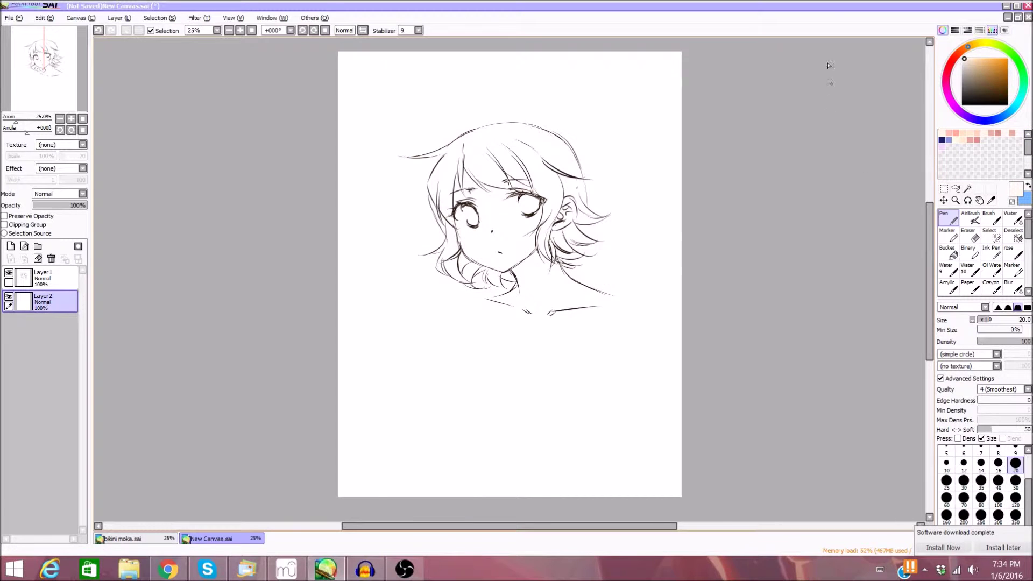
drag(1002, 319, 1013, 319)
click(1015, 481)
click(238, 30)
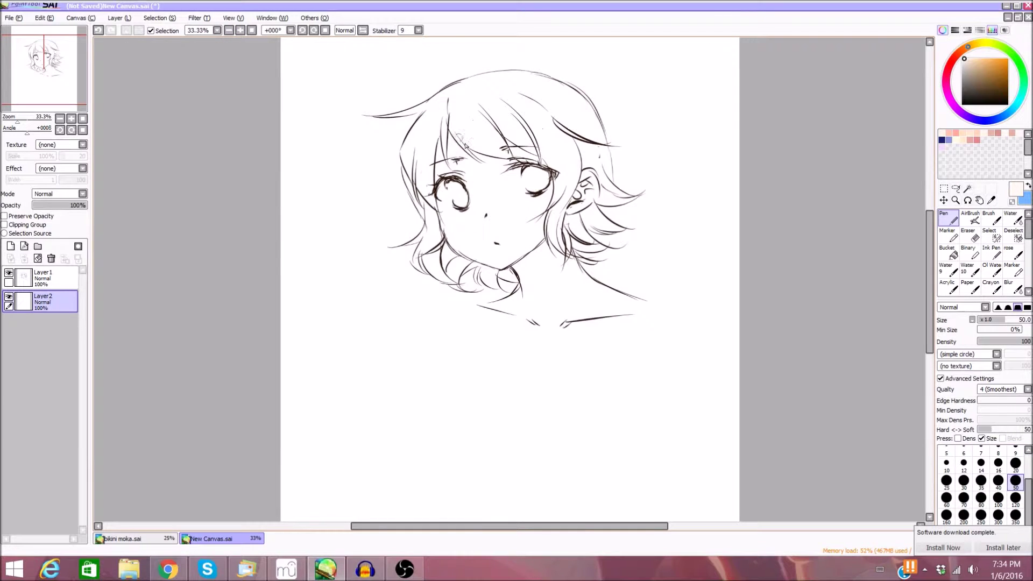
drag(468, 173, 497, 185)
click(1017, 517)
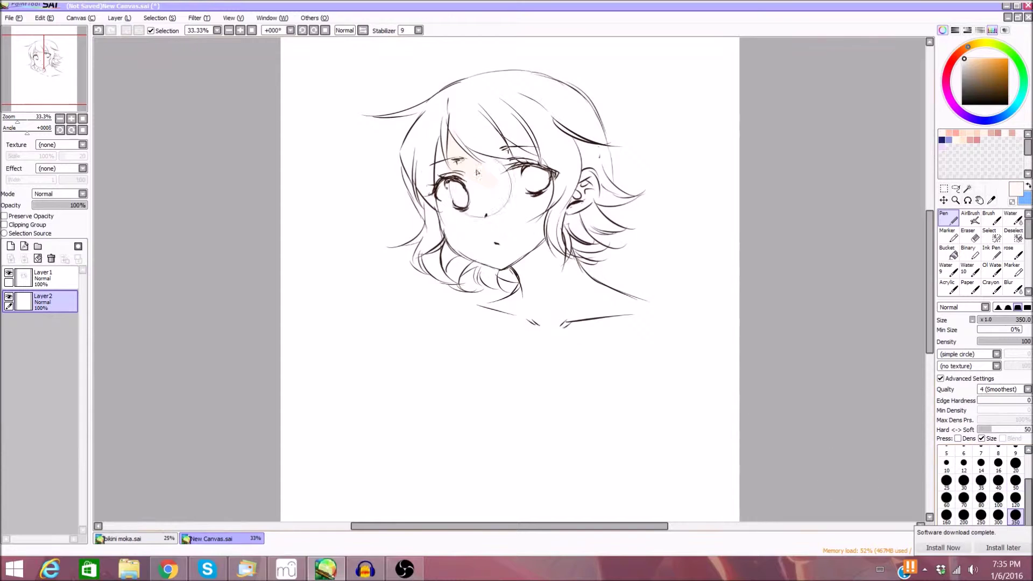
mouse_move(462, 209)
mouse_down()
mouse_move(489, 244)
mouse_move(505, 235)
mouse_move(495, 180)
mouse_move(531, 182)
mouse_move(506, 170)
mouse_move(508, 155)
mouse_move(522, 204)
mouse_move(571, 196)
mouse_move(570, 184)
mouse_move(581, 202)
mouse_move(581, 181)
mouse_move(532, 266)
mouse_move(549, 278)
mouse_move(548, 294)
mouse_move(530, 246)
mouse_move(566, 289)
mouse_move(538, 308)
mouse_move(538, 298)
mouse_move(478, 310)
mouse_move(538, 298)
mouse_move(547, 285)
mouse_move(613, 309)
mouse_move(563, 280)
mouse_move(646, 310)
mouse_move(611, 315)
mouse_move(635, 313)
mouse_move(616, 305)
mouse_move(636, 311)
mouse_move(593, 305)
mouse_move(662, 321)
mouse_up()
- Add a clipping layer above Layer2 and wash light peach over the forehead and neck with the Water tool at size 350
click(10, 246)
click(4, 225)
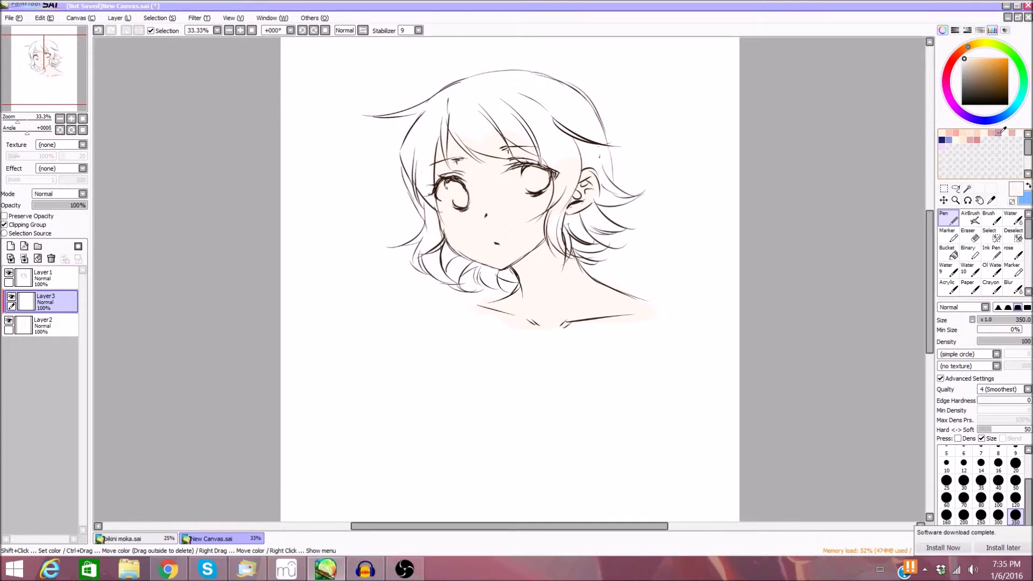
click(977, 132)
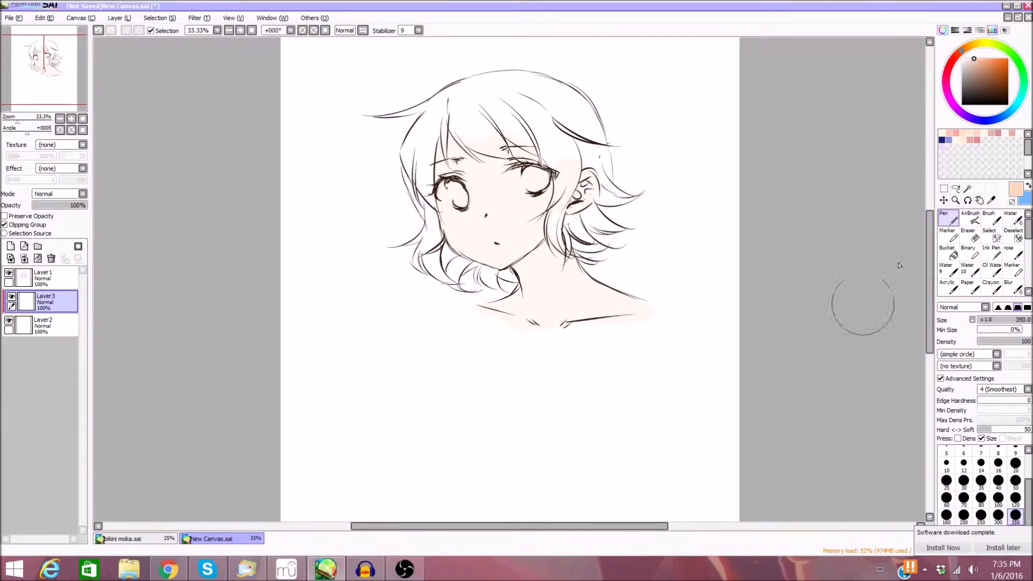
click(1014, 219)
click(1029, 320)
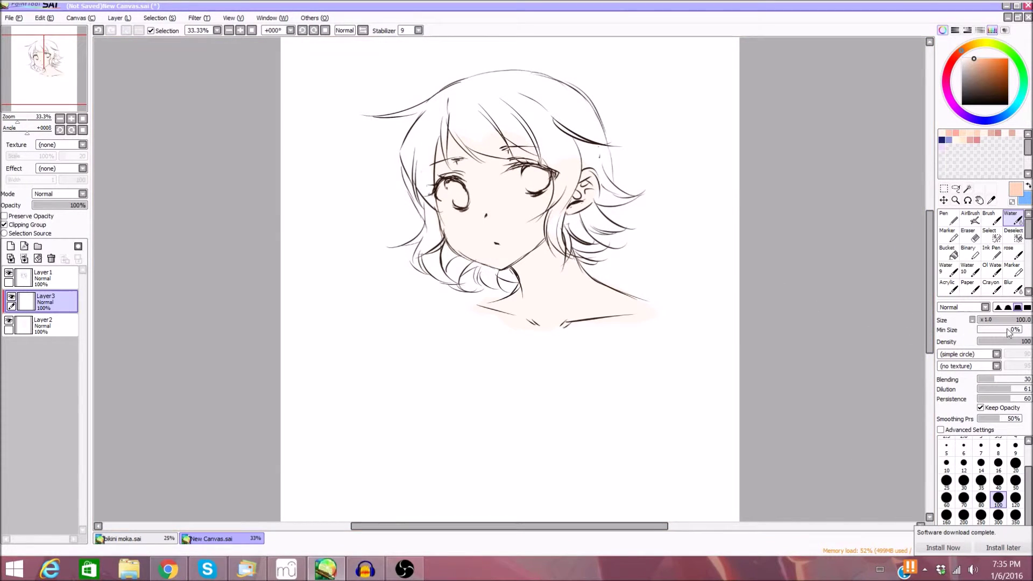
click(1015, 515)
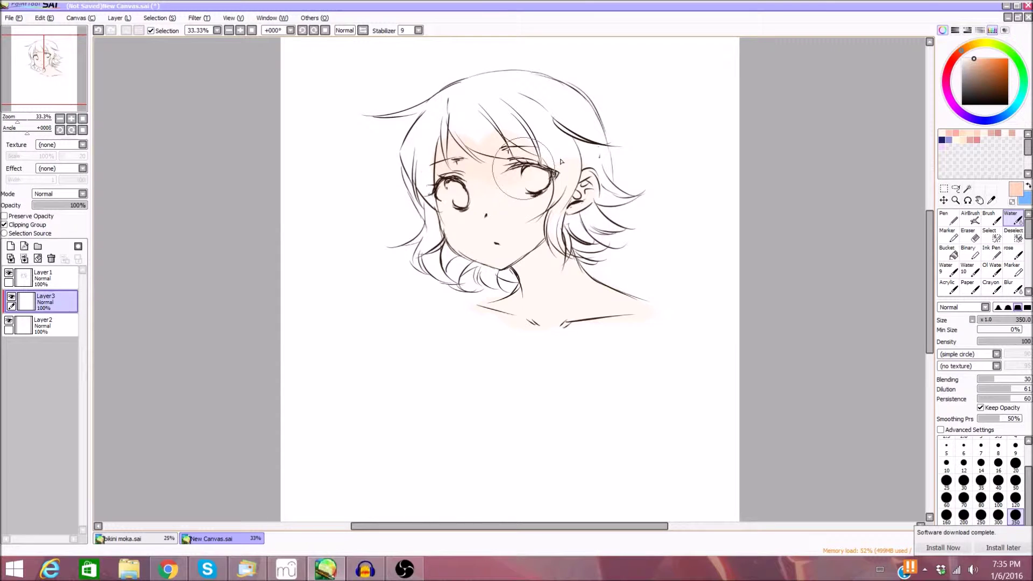
mouse_move(516, 161)
mouse_down()
mouse_move(589, 199)
mouse_move(609, 272)
mouse_move(480, 292)
mouse_move(580, 303)
mouse_move(529, 296)
mouse_move(621, 278)
mouse_move(549, 261)
mouse_move(651, 292)
mouse_move(570, 273)
mouse_move(447, 326)
mouse_move(481, 174)
mouse_move(477, 279)
mouse_move(506, 258)
mouse_move(544, 244)
mouse_move(521, 263)
mouse_move(605, 228)
mouse_move(405, 127)
mouse_up()
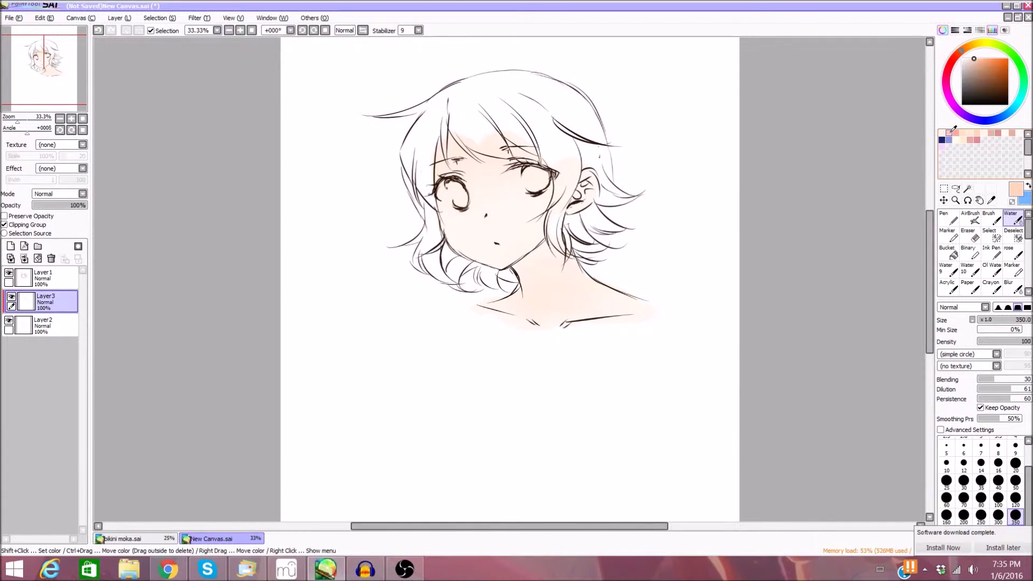
- Shade the neck, collarbone and ear in a darker peach with the Brush tool, using sizes 45 and 100
click(951, 132)
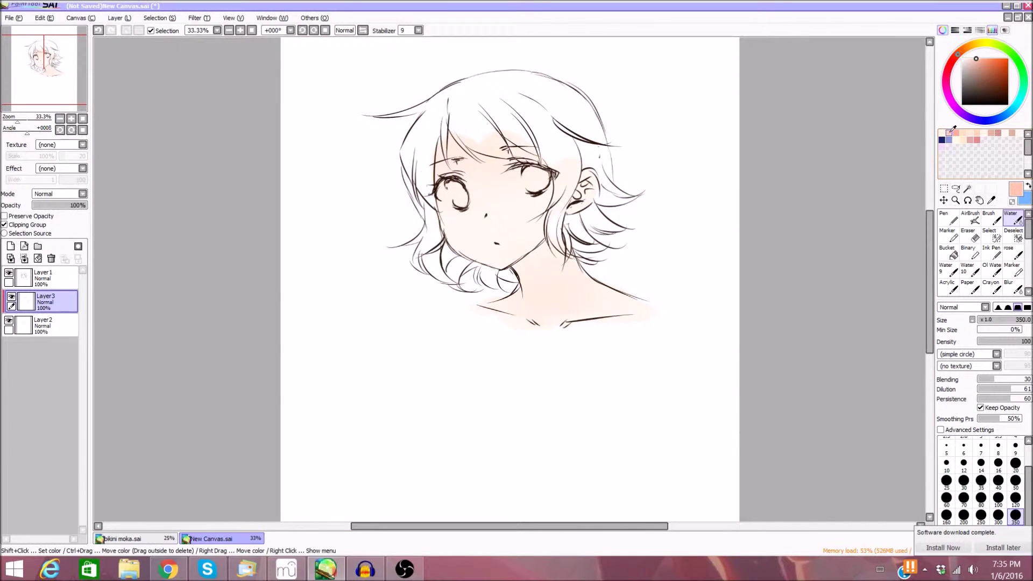
click(995, 220)
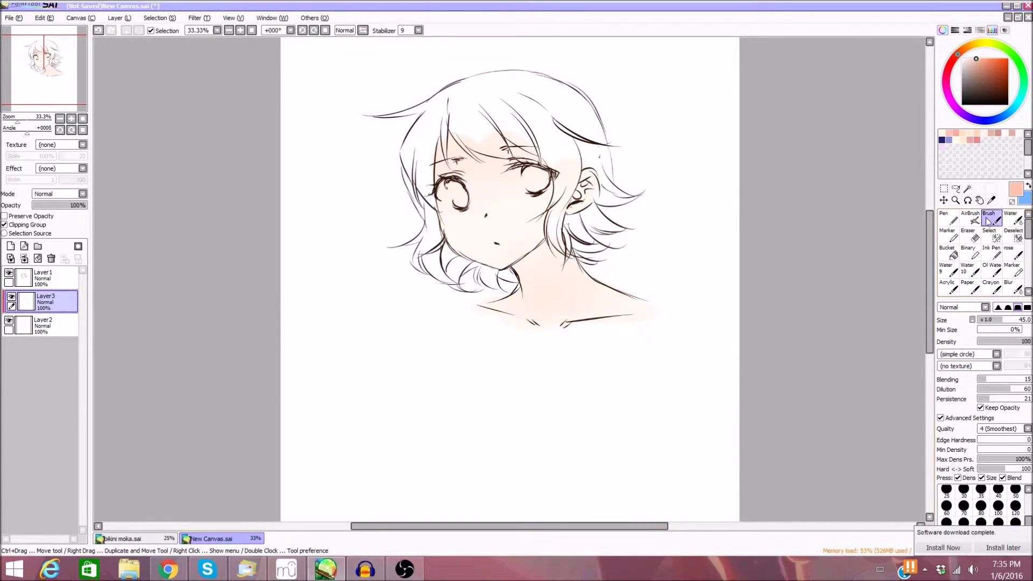
click(240, 31)
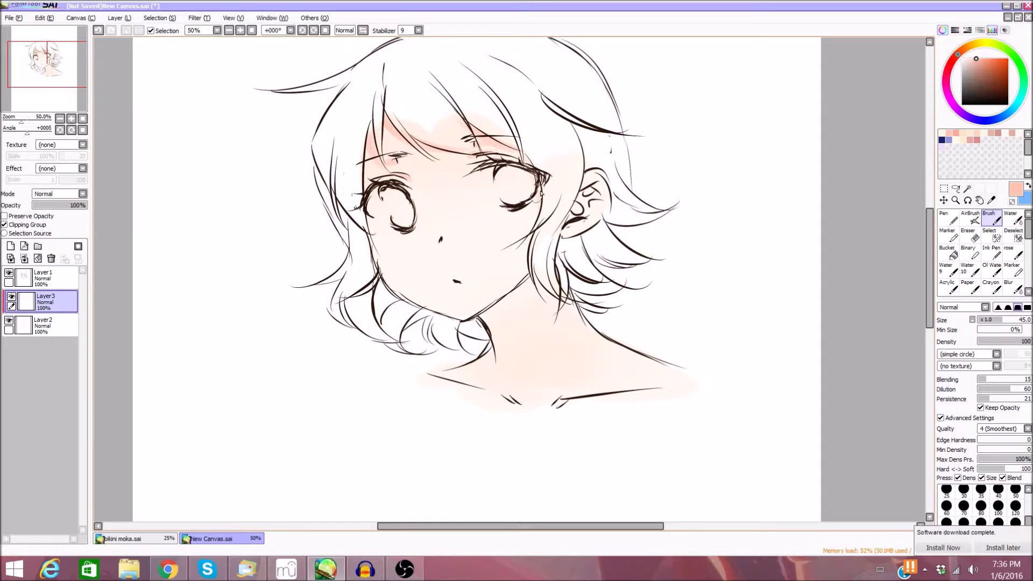
drag(514, 295, 455, 322)
mouse_move(517, 401)
mouse_down()
mouse_move(508, 354)
mouse_move(595, 280)
mouse_move(524, 317)
mouse_move(506, 312)
mouse_move(541, 275)
mouse_move(548, 296)
mouse_move(523, 324)
mouse_move(487, 326)
mouse_move(478, 370)
mouse_move(498, 390)
mouse_move(457, 369)
mouse_move(498, 391)
mouse_up()
click(997, 506)
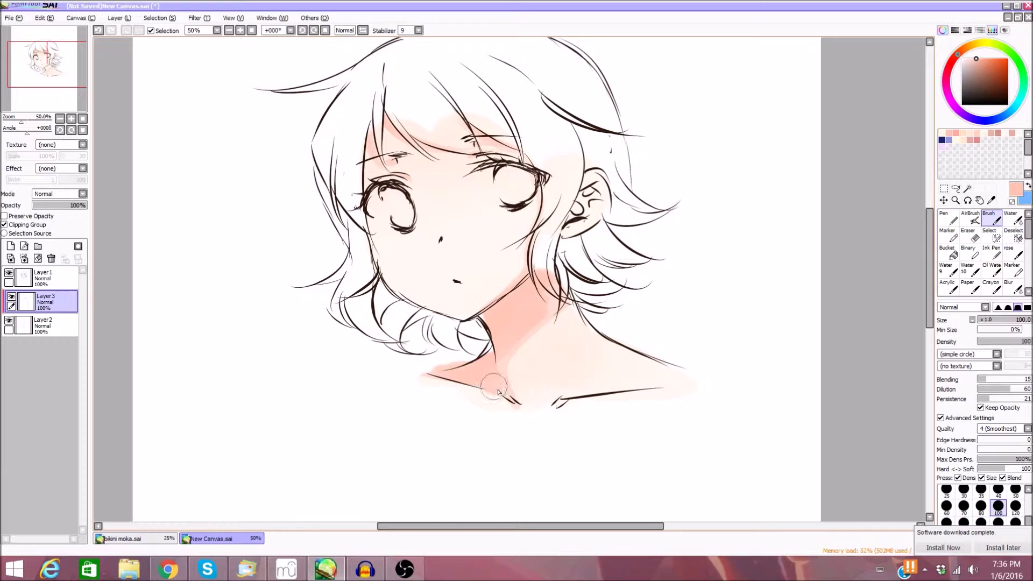
drag(580, 242, 584, 207)
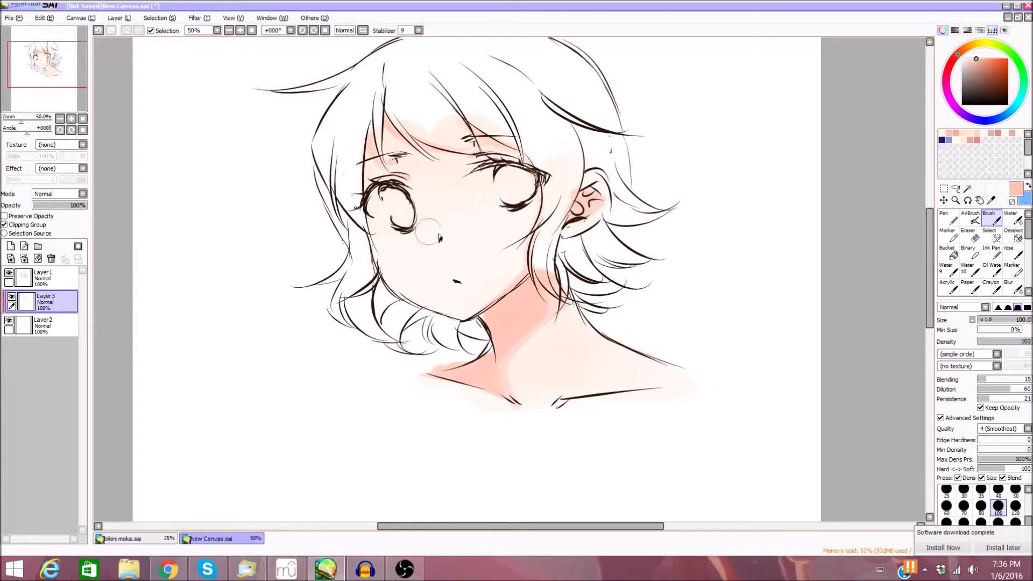
- Soften the peach shading on the nose and neck with the Water tool, ending at size 120
key(c)
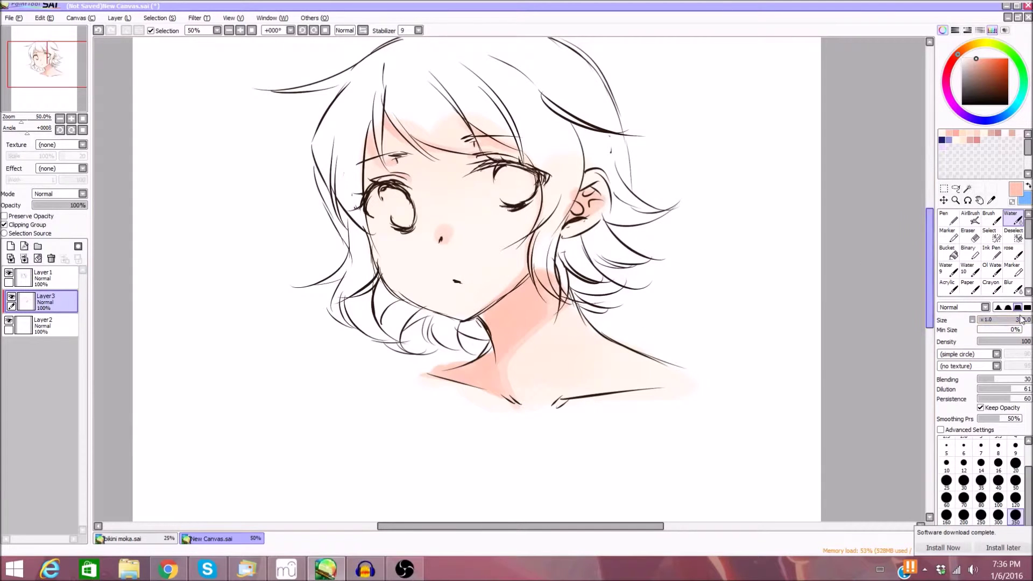
click(996, 320)
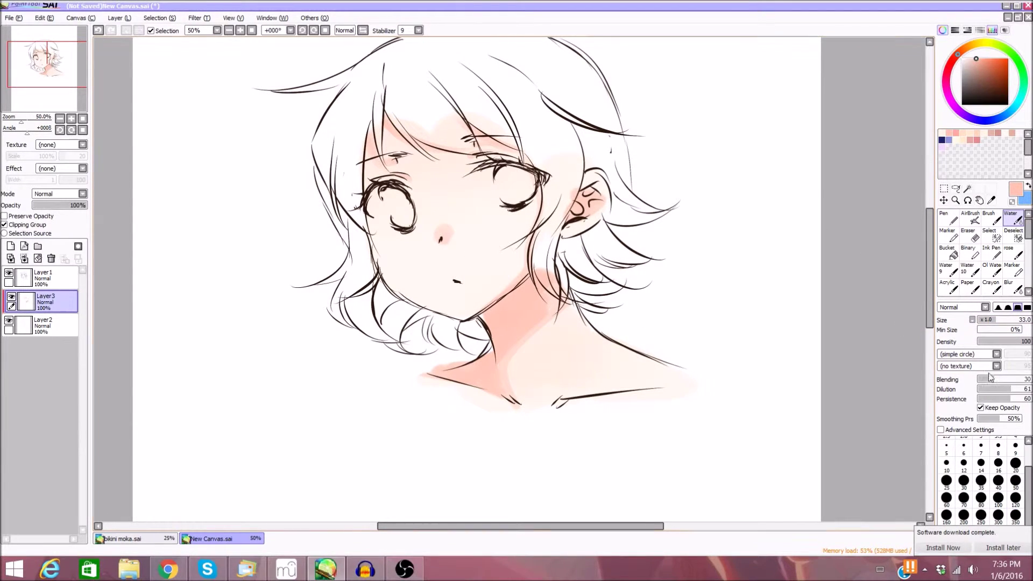
click(1023, 320)
drag(437, 220, 468, 245)
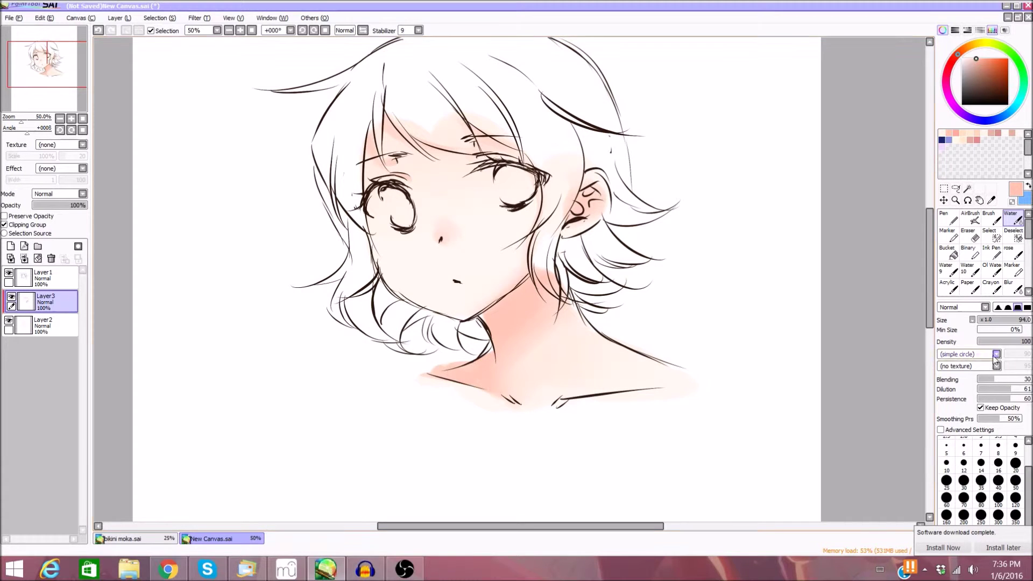
click(1015, 497)
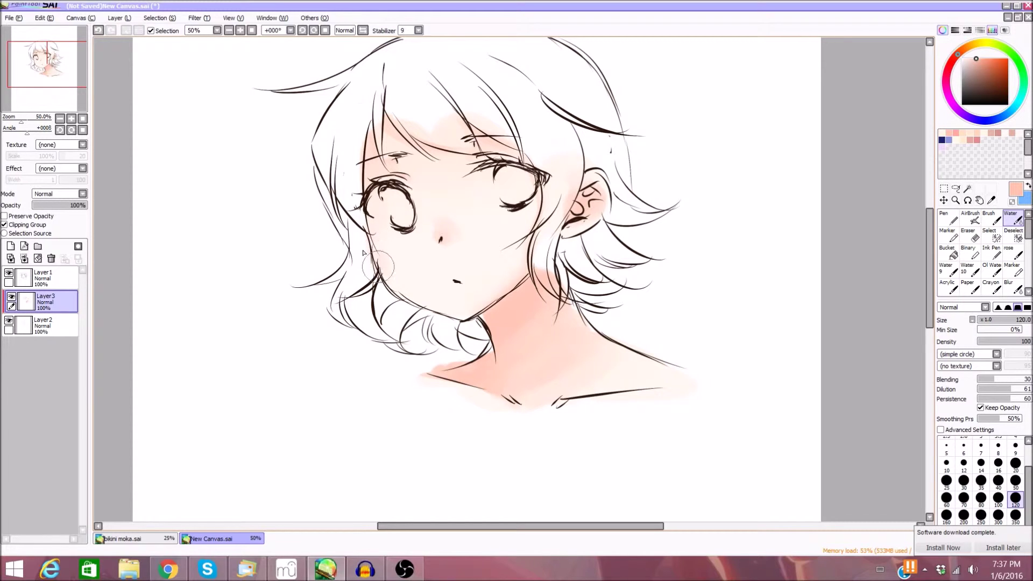
- Add dusty pink shadows under the chin and below the bangs with the Brush tool at size 26
click(977, 138)
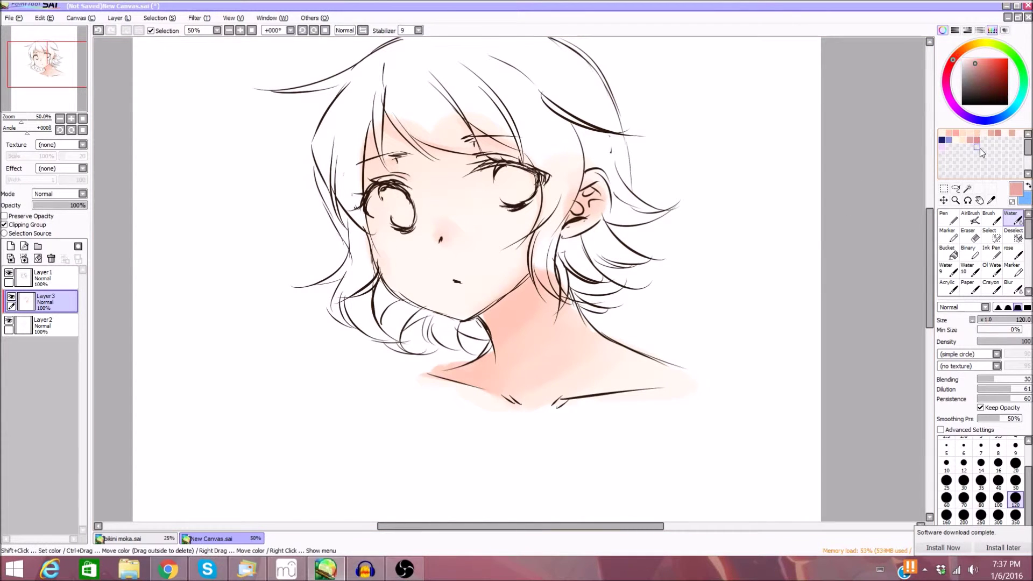
click(989, 217)
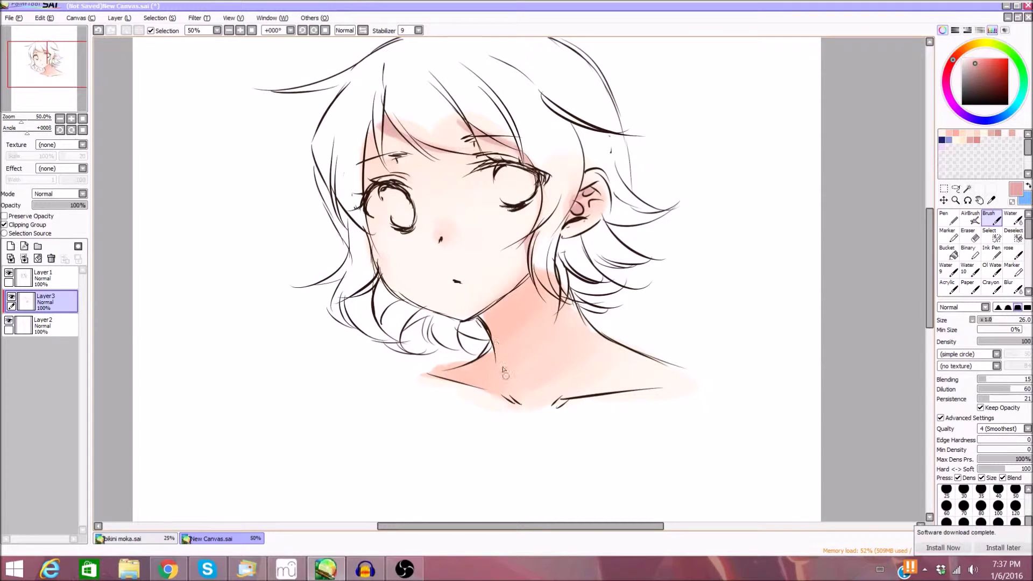
mouse_move(500, 343)
mouse_down()
mouse_move(538, 272)
mouse_move(521, 290)
mouse_up()
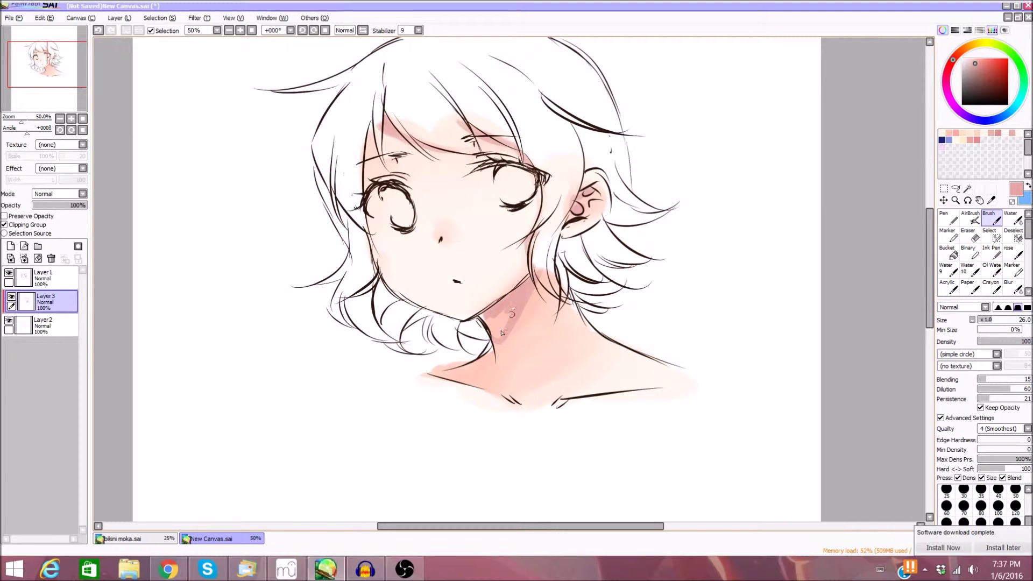
- Blend the dusty pink shadows on the forehead, ear and neck with the Water tool at size 120
click(1012, 219)
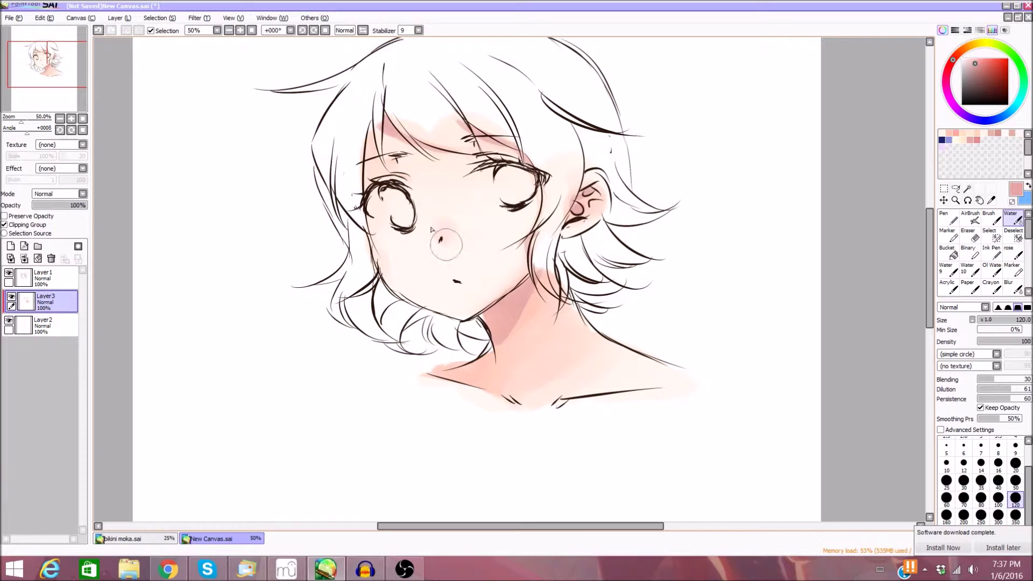
mouse_move(435, 139)
mouse_down()
mouse_move(481, 121)
mouse_move(538, 140)
mouse_move(567, 189)
mouse_move(584, 204)
mouse_move(591, 194)
mouse_up()
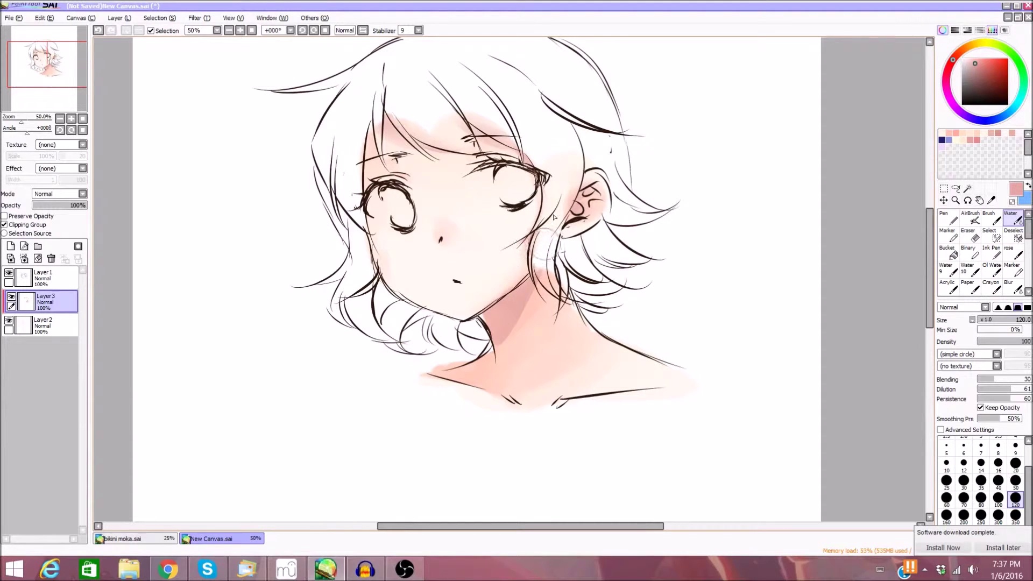
click(993, 218)
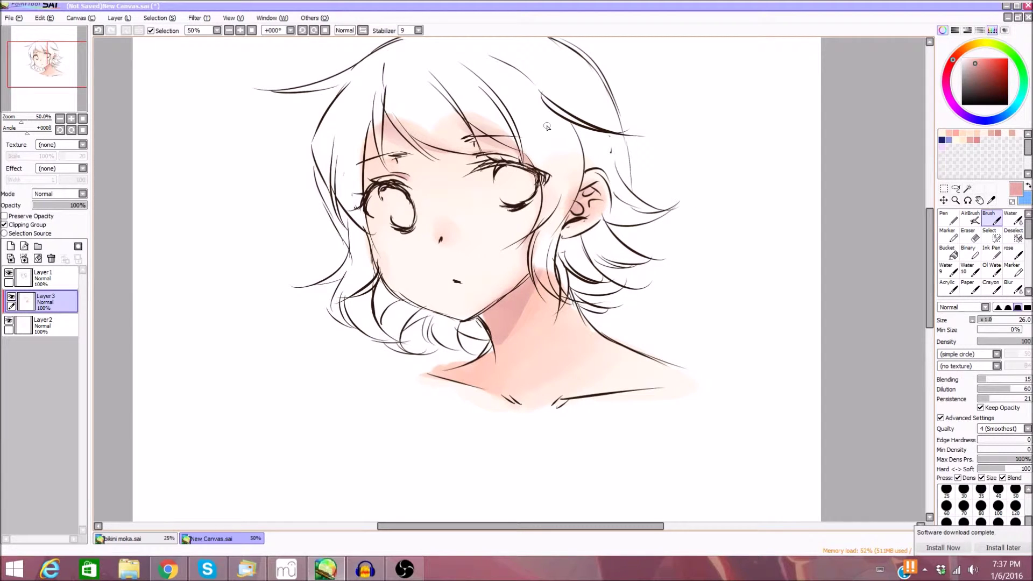
click(1011, 218)
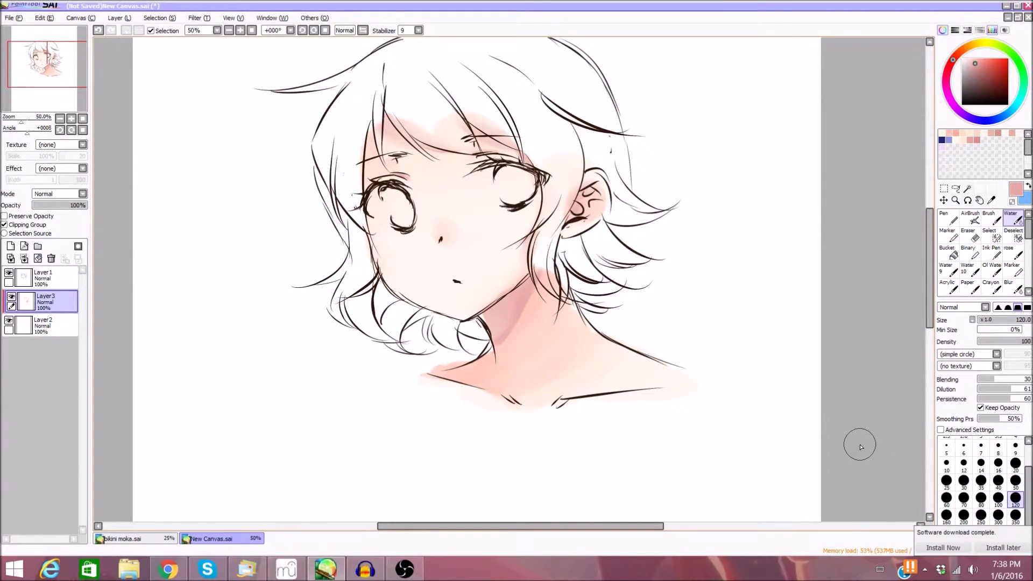
- Add white highlights along the jawline with the AirBrush tool at size 21
click(970, 218)
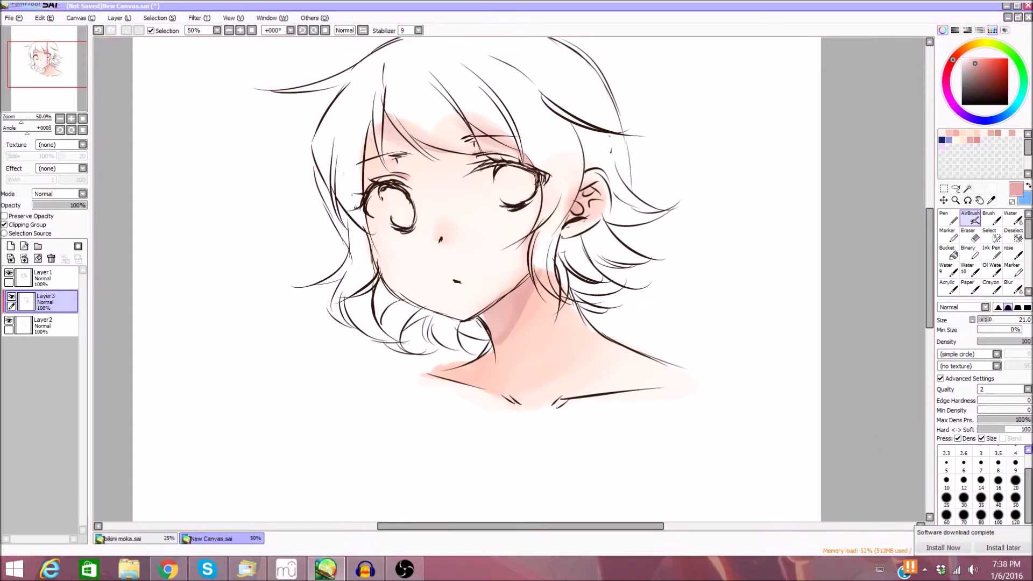
click(963, 58)
click(240, 30)
click(53, 75)
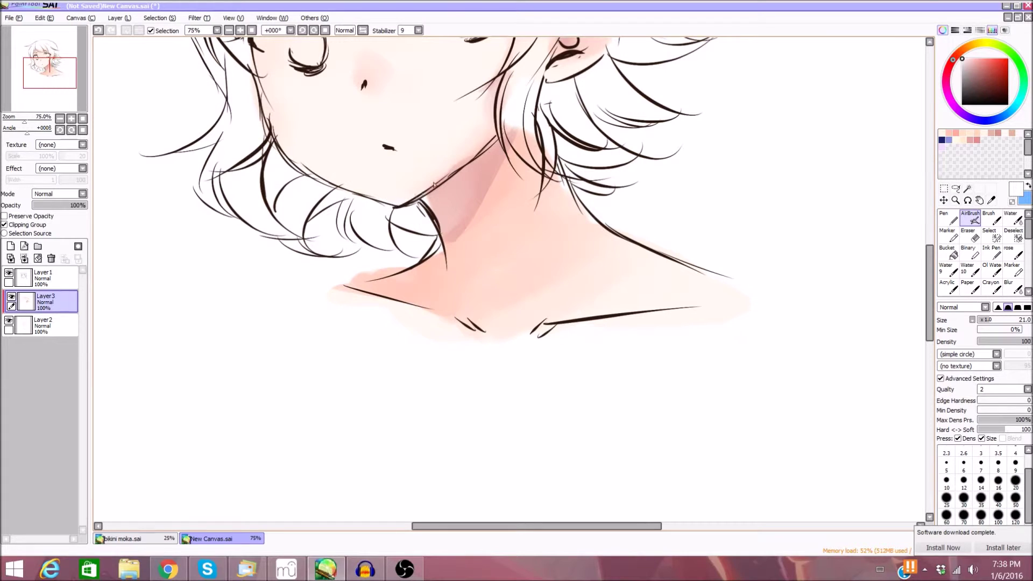
drag(432, 183, 509, 124)
mouse_move(42, 94)
mouse_down()
mouse_move(23, 92)
mouse_move(29, 83)
mouse_up()
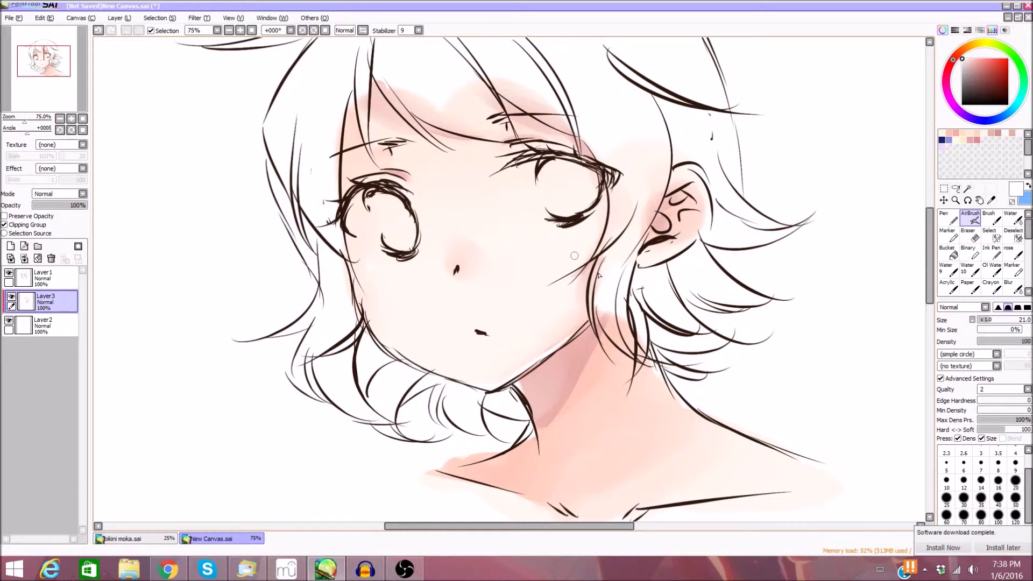
- Create a new layer above Layer3 and choose a pale blue drawing color
click(252, 30)
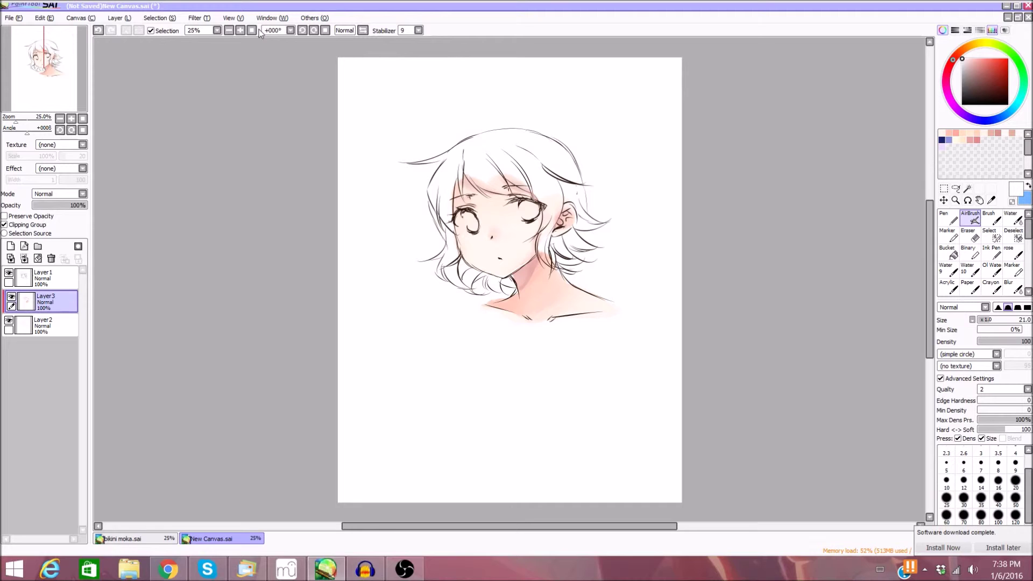
click(240, 30)
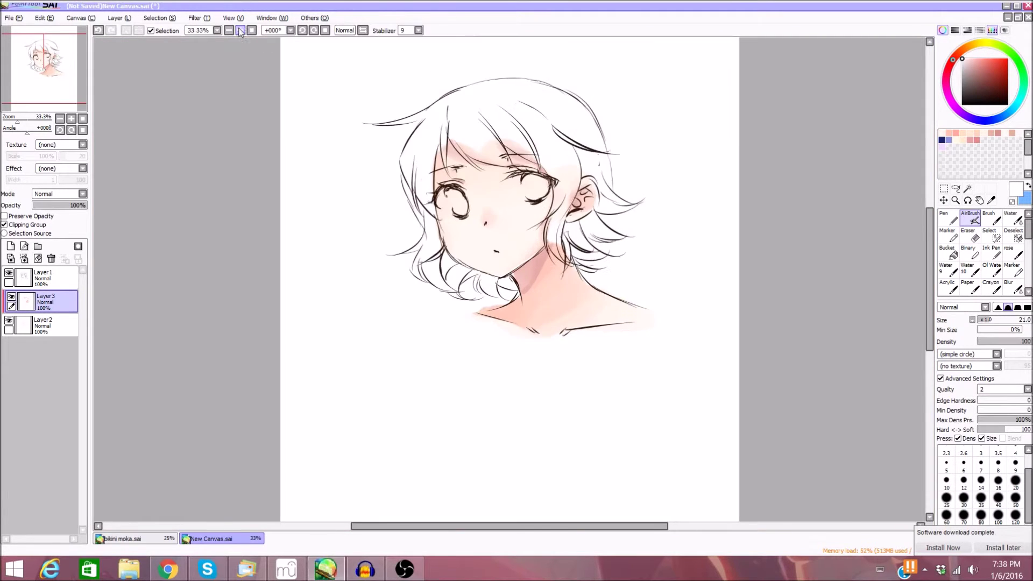
click(239, 31)
drag(59, 101, 47, 93)
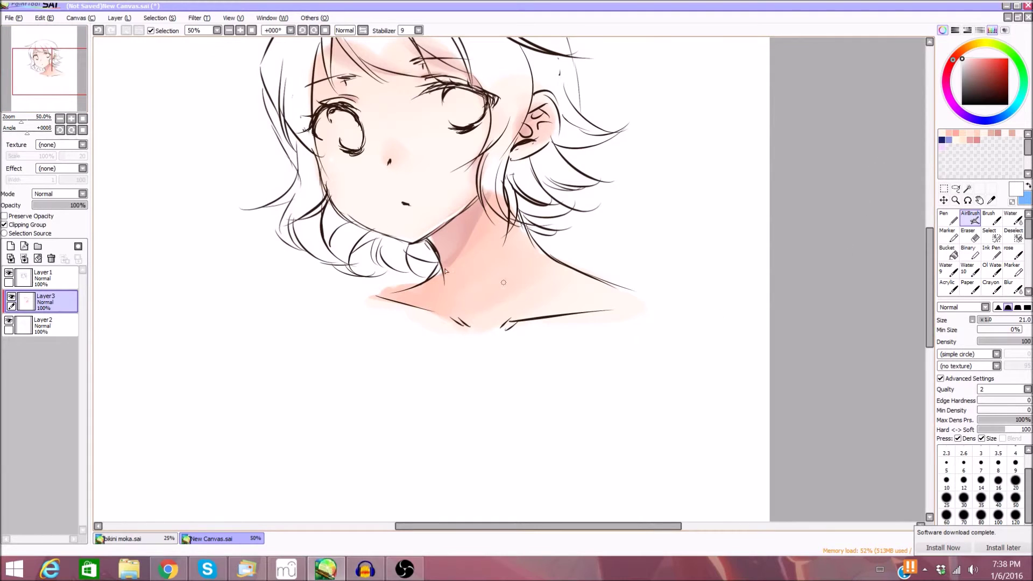
mouse_move(20, 100)
mouse_down()
mouse_move(51, 81)
mouse_move(26, 103)
mouse_up()
click(11, 245)
drag(982, 78, 970, 61)
click(1014, 108)
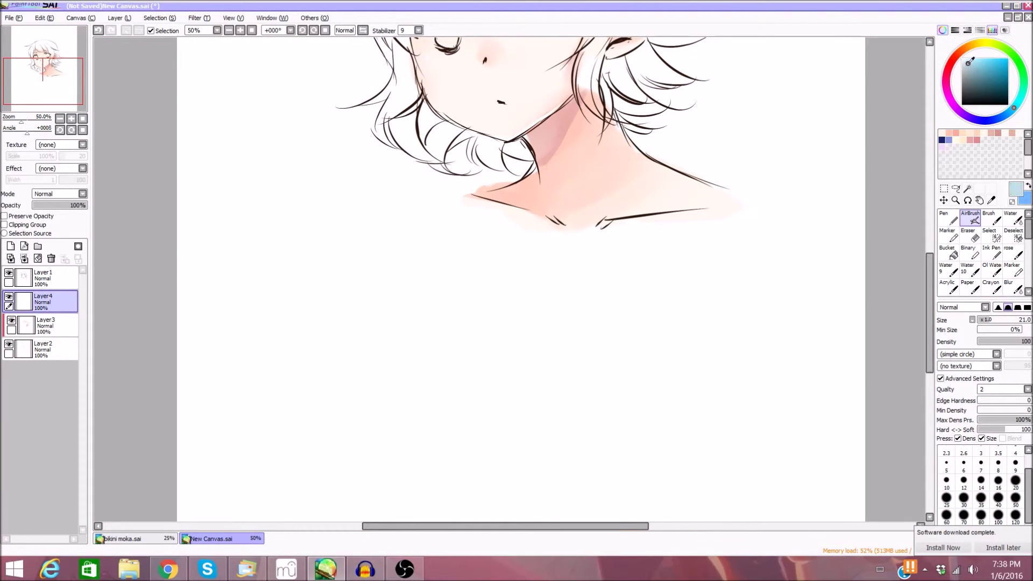
- Scribble a pale blue cloud patch below the portrait with the Crayon tool at size 100 and blend it with the Water tool at size 120
click(991, 287)
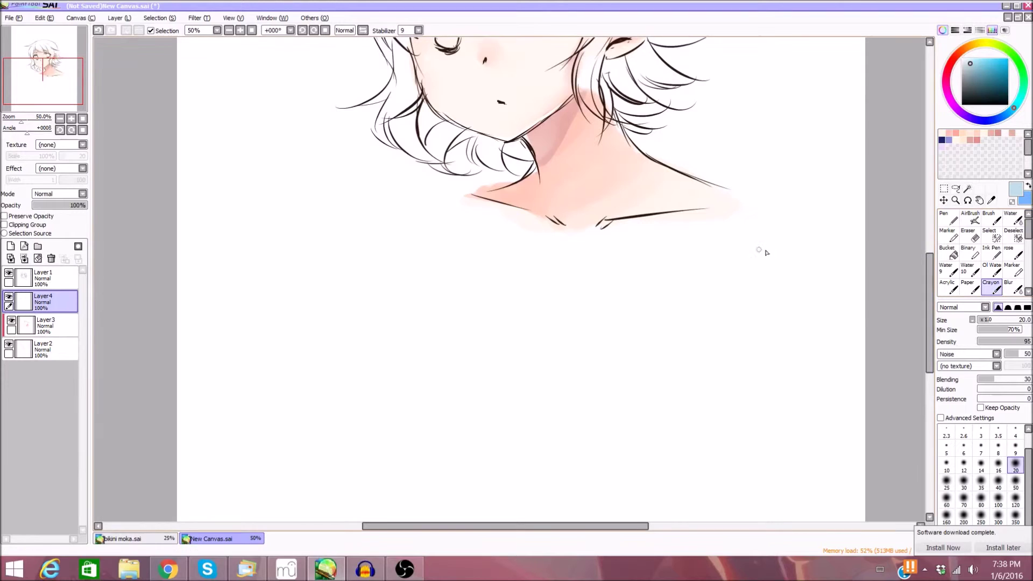
click(994, 322)
drag(994, 322, 1032, 323)
mouse_move(538, 328)
mouse_down()
mouse_move(507, 334)
mouse_move(463, 404)
mouse_move(451, 336)
mouse_move(591, 263)
mouse_up()
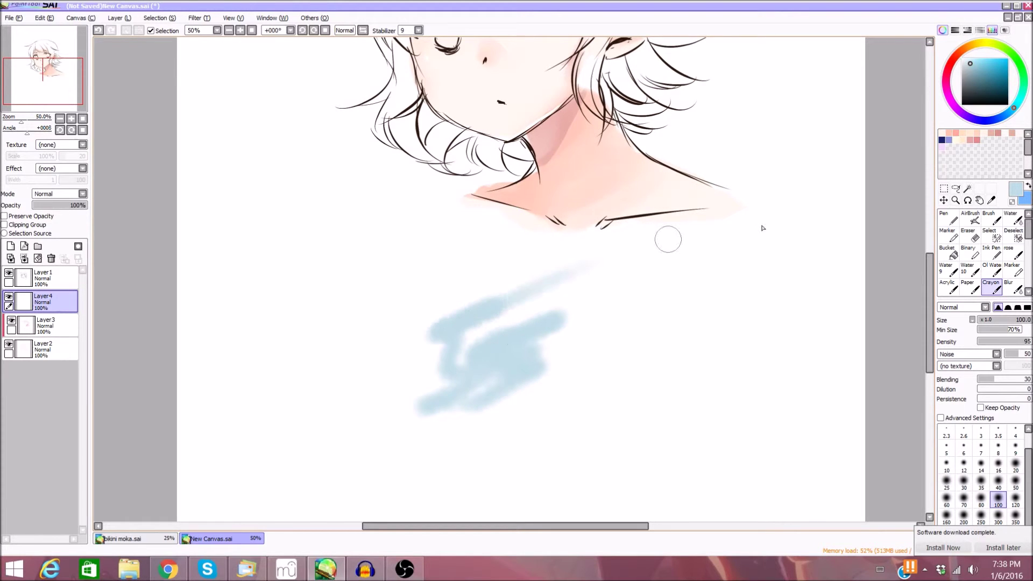
click(1008, 307)
mouse_move(512, 322)
mouse_down()
mouse_move(477, 307)
mouse_move(446, 314)
mouse_move(508, 324)
mouse_move(522, 291)
mouse_move(457, 299)
mouse_move(444, 345)
mouse_up()
click(1013, 217)
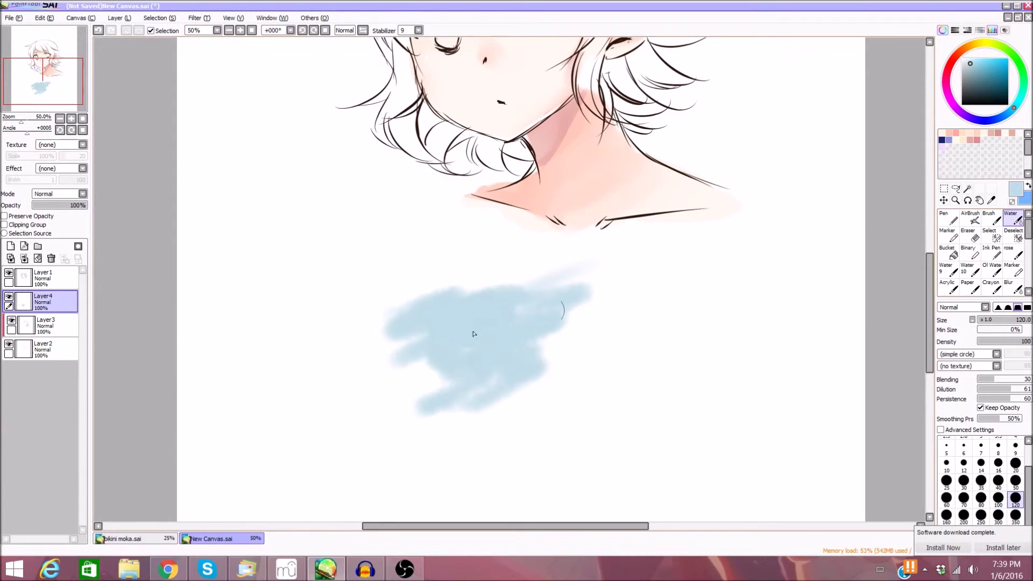
mouse_move(399, 335)
mouse_down()
mouse_move(448, 295)
mouse_move(476, 351)
mouse_move(419, 419)
mouse_up()
- Hide Layer4 with the blue cloud patch and bring the whole canvas into view
click(8, 296)
click(228, 30)
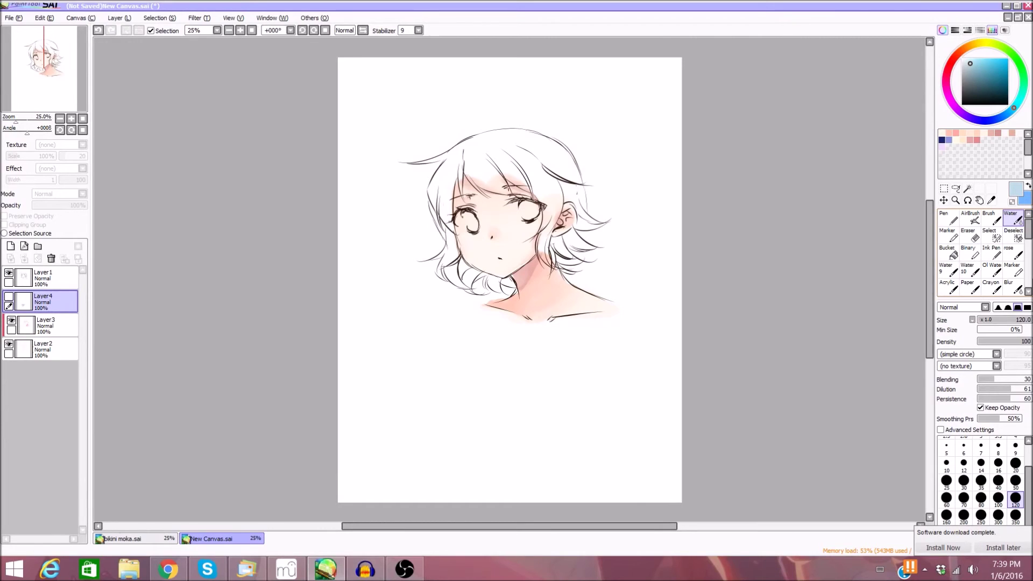
mouse_move(578, 527)
mouse_down()
mouse_move(643, 529)
mouse_move(624, 528)
mouse_up()
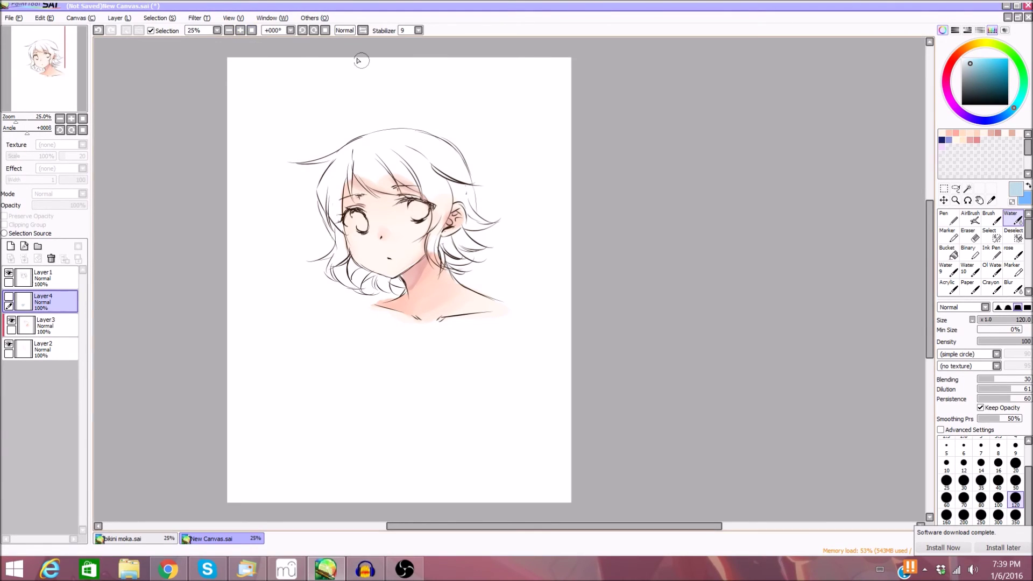
click(405, 568)
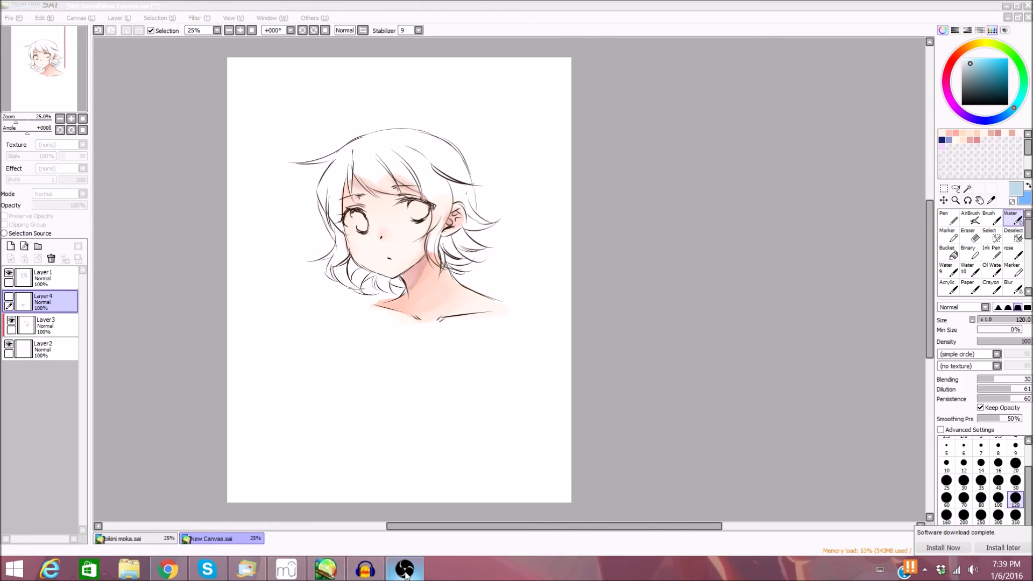
click(404, 570)
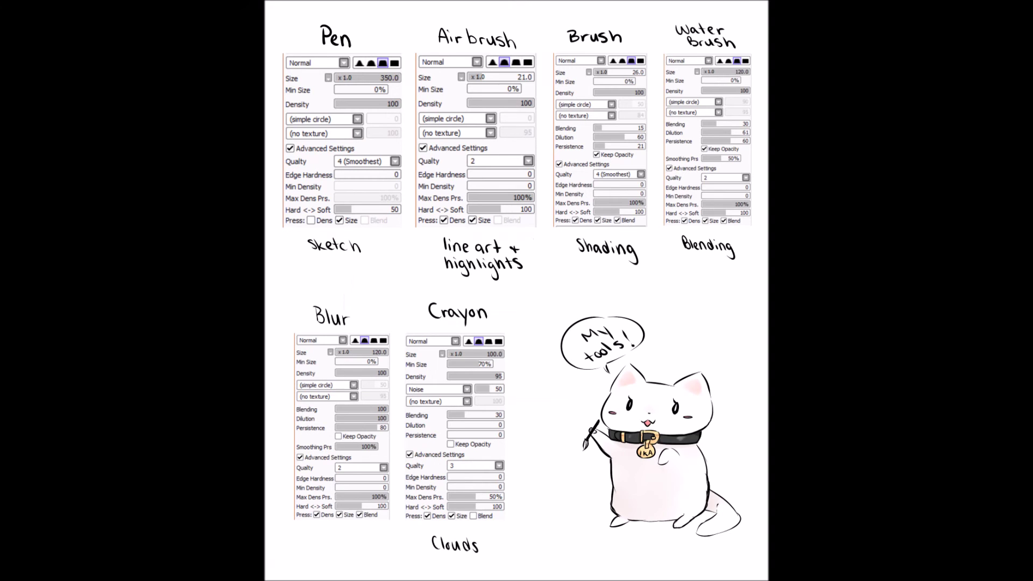